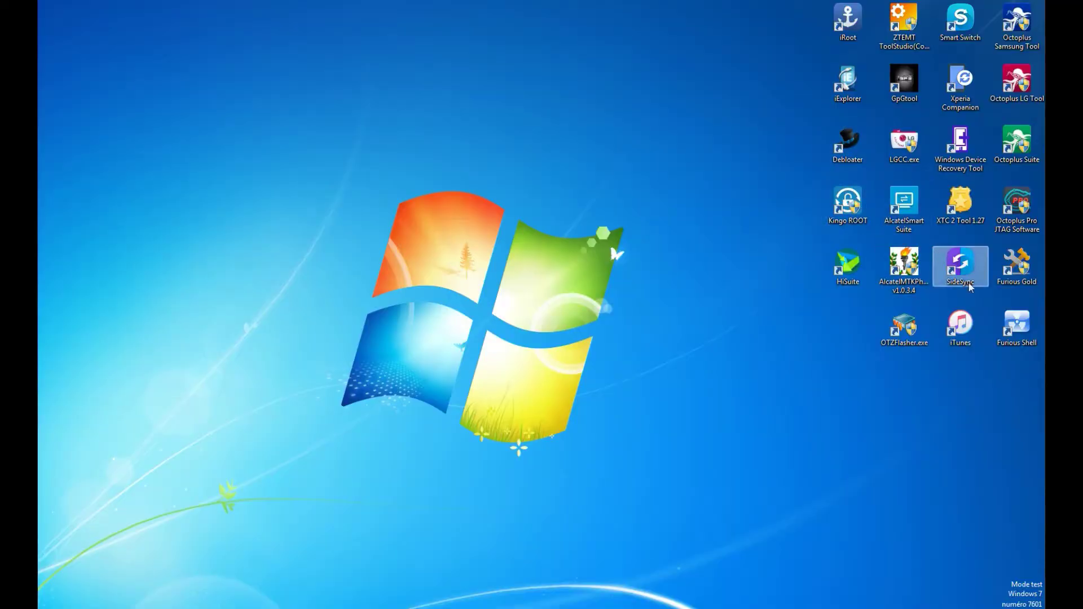
# - Launch SideSync from its desktop icon to begin connecting the phone
pyautogui.doubleClick(960, 266)
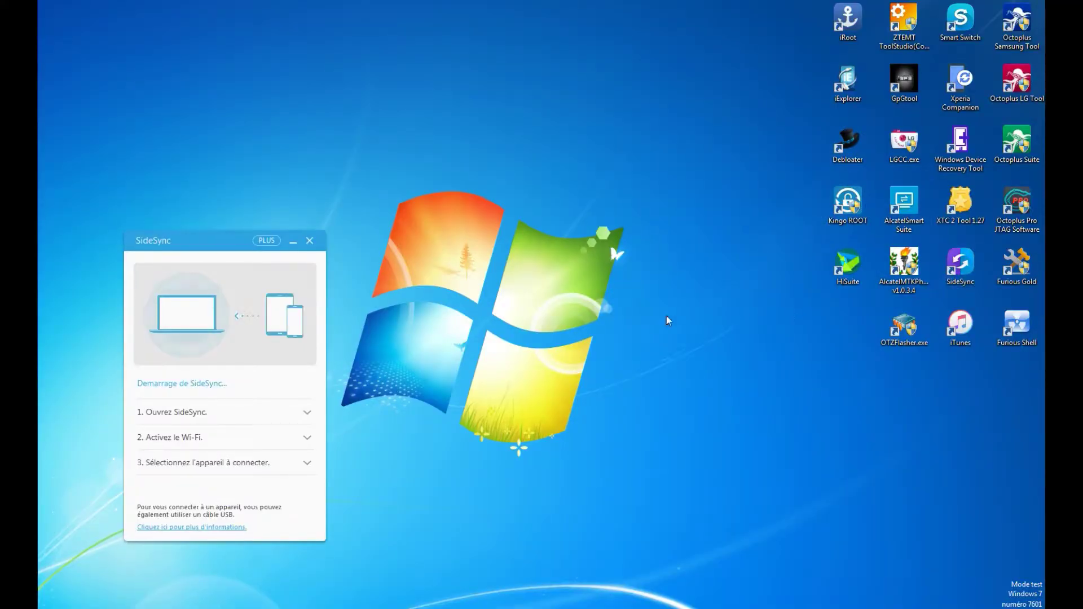